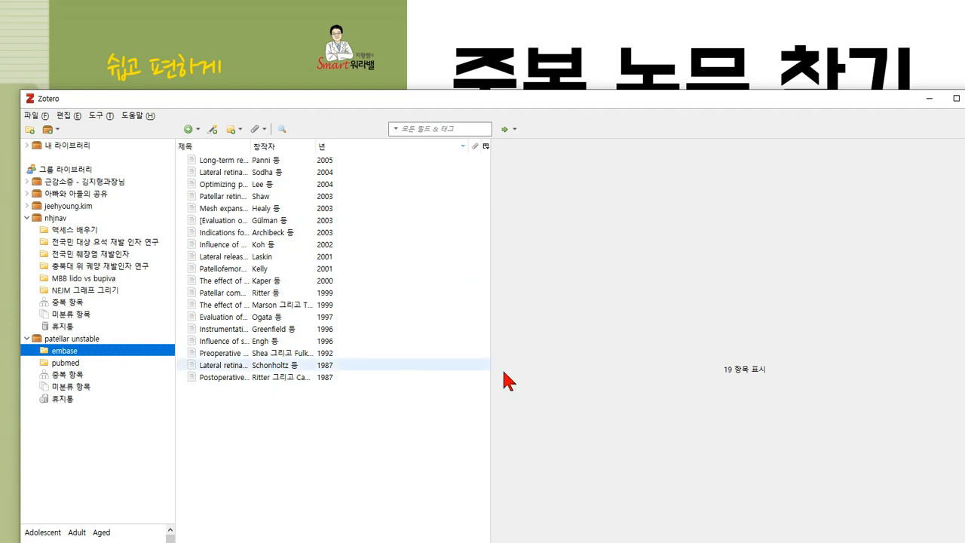
Show the duplicate items of the patellar unstable group library after viewing its pubmed collection, and widen the title column
left_click(74, 364)
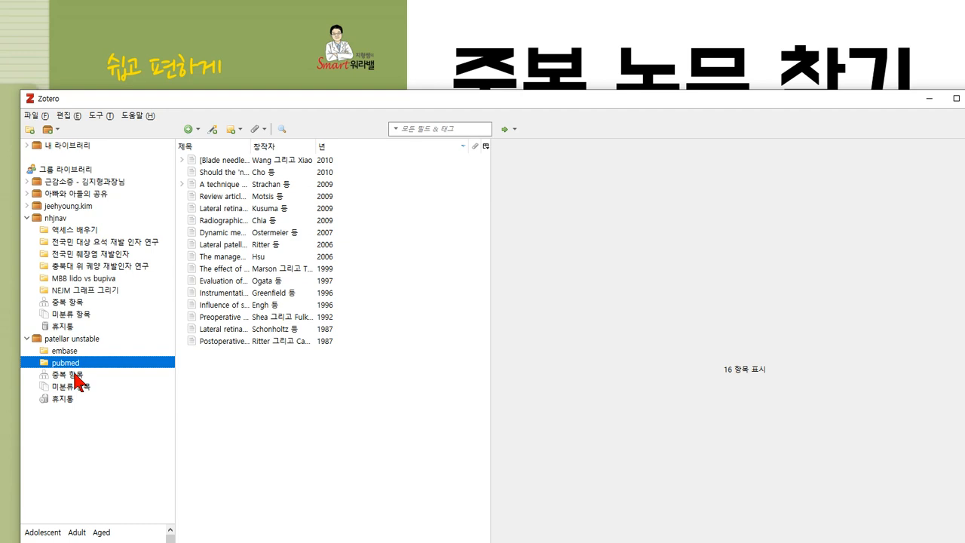
left_click(68, 375)
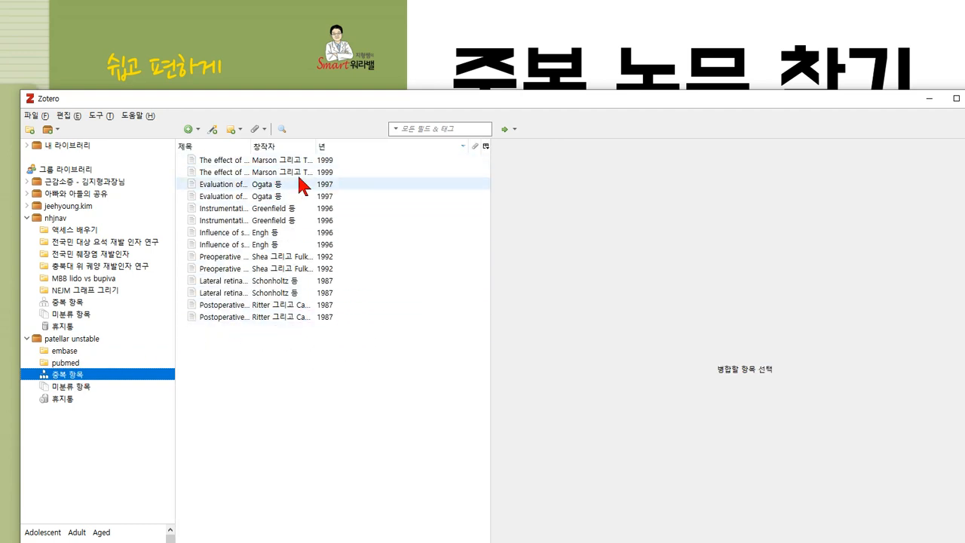
left_click_drag(250, 147, 331, 153)
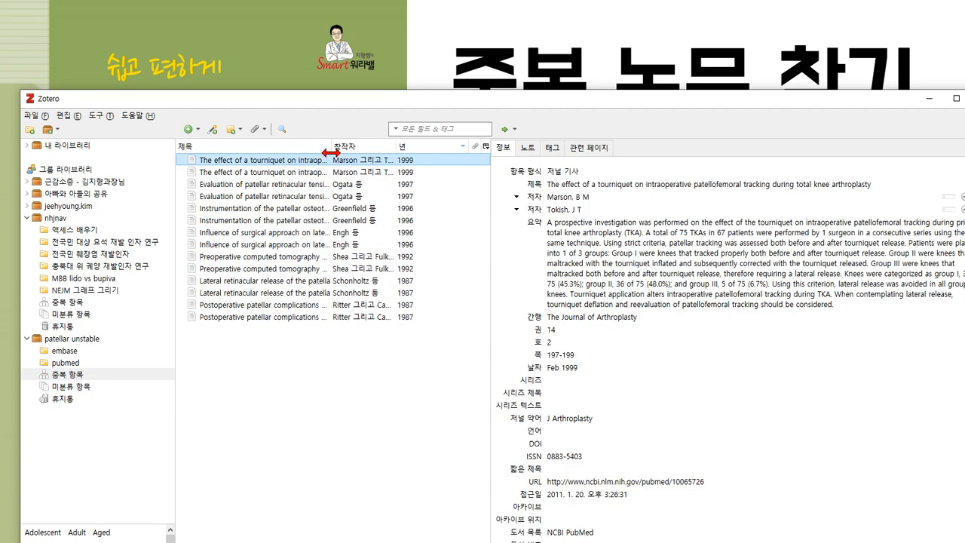
Narrow the Zotero window and move it up so the selected tourniquet article's full details fit on screen
left_click(776, 226)
mouse_move(964, 244)
left_mouse_down()
mouse_move(941, 242)
mouse_move(952, 236)
left_mouse_up()
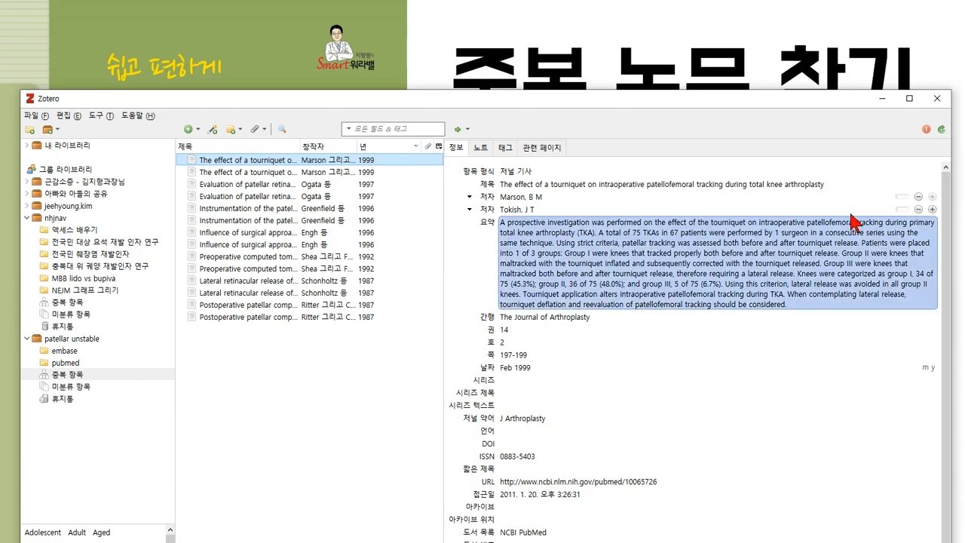
left_click_drag(772, 95, 776, 24)
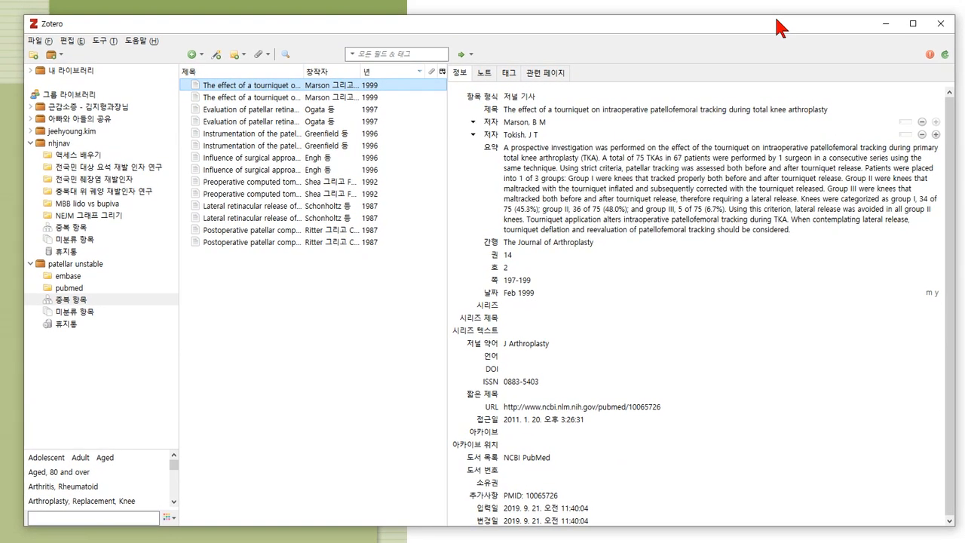
Merge the two "The effect of a tourniquet" duplicates, using the 2019. 9. 21. 오전 11:39:24 version as the master item
left_click(269, 88)
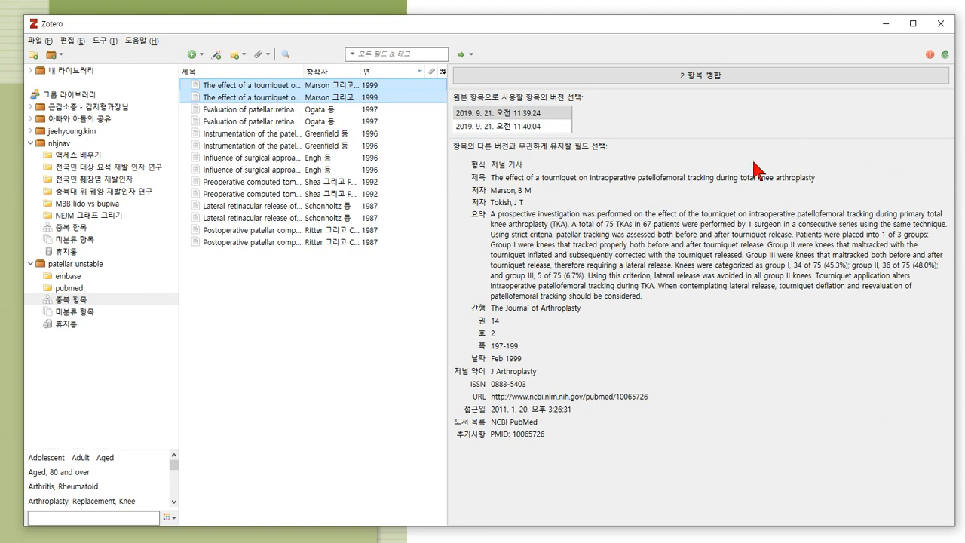
left_click(544, 118)
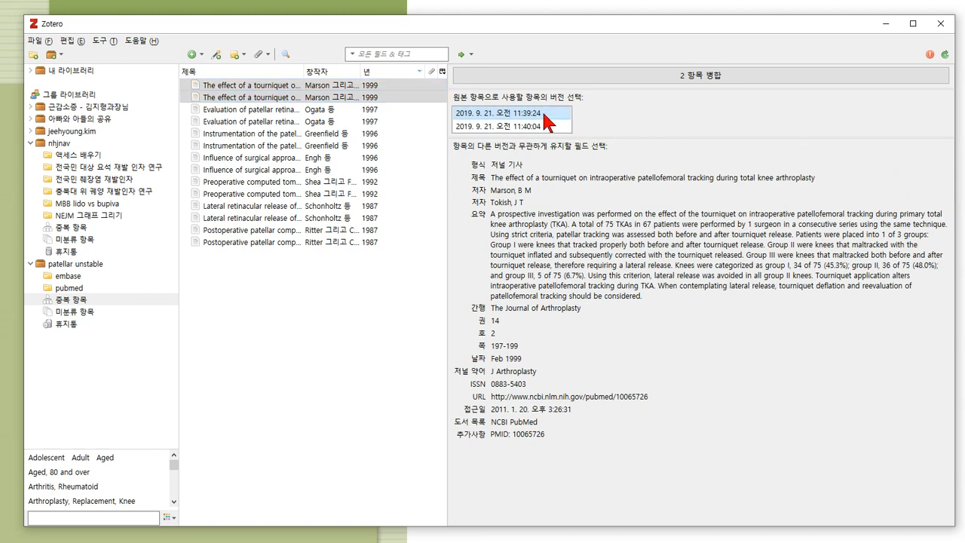
left_click(635, 79)
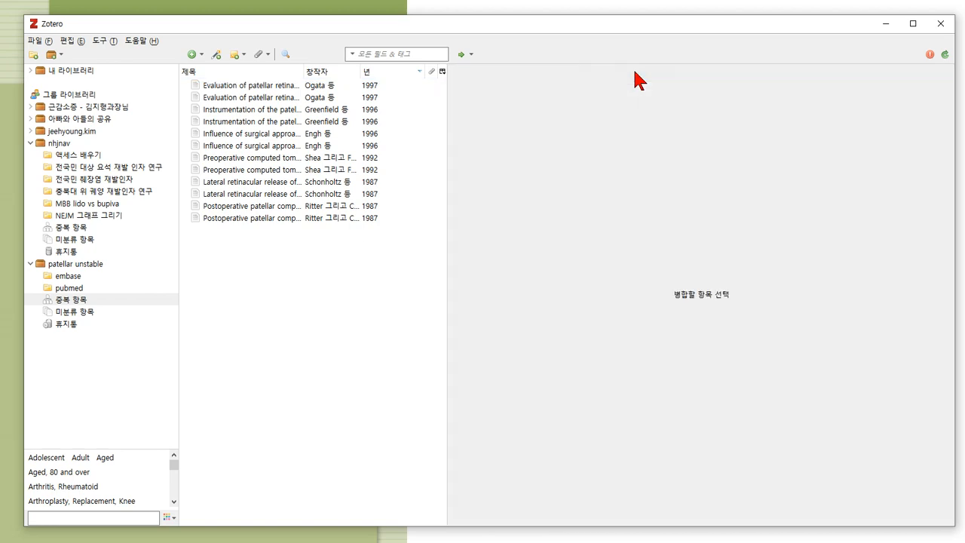
Create a bibliography from all remaining duplicate items and save it in RTF format as "5제목없는 참고 문헌 목록.rtf"
left_click(272, 99)
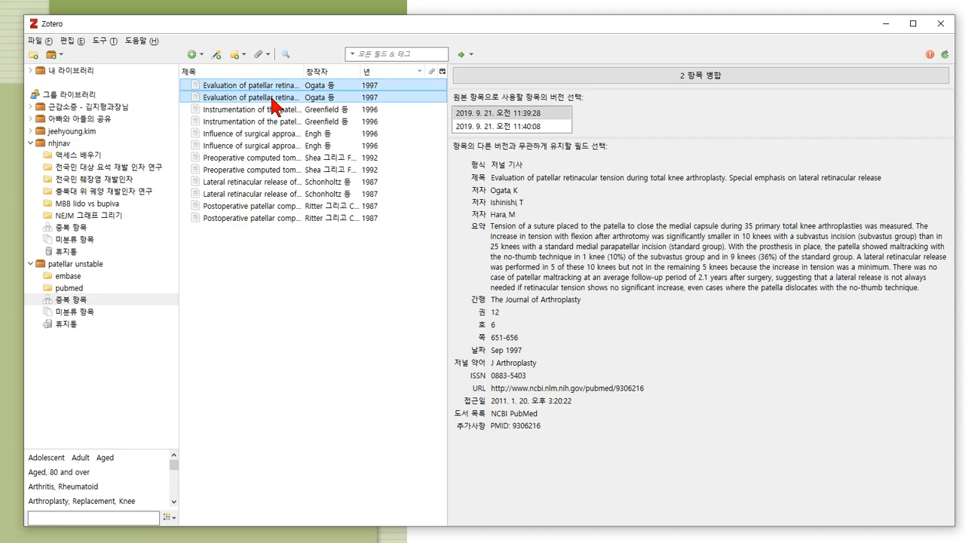
key("ctrl+a")
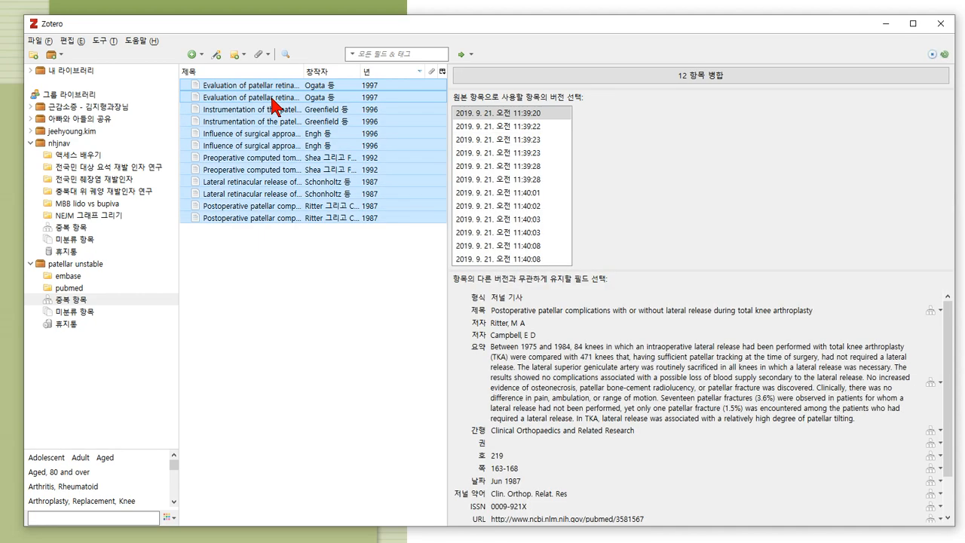
right_click(273, 100)
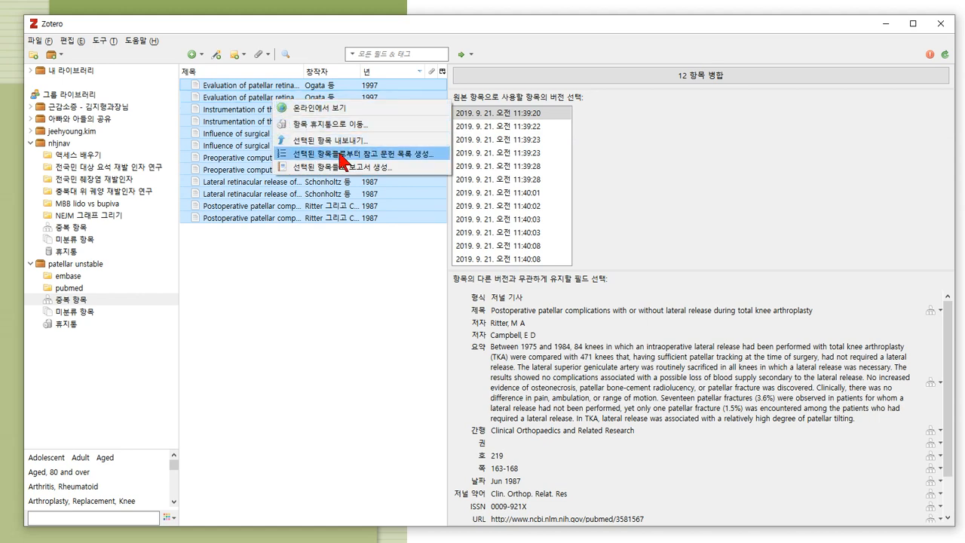
left_click(334, 315)
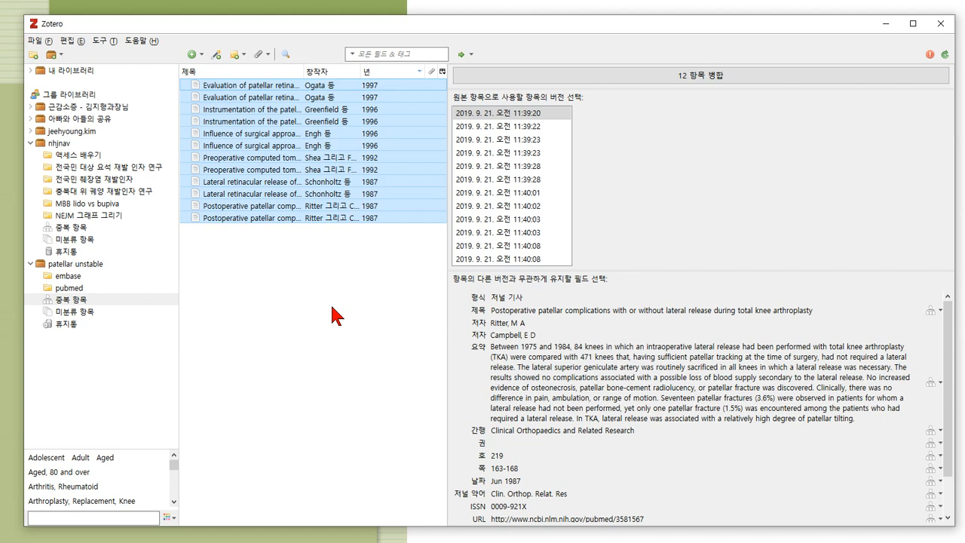
left_click(145, 301)
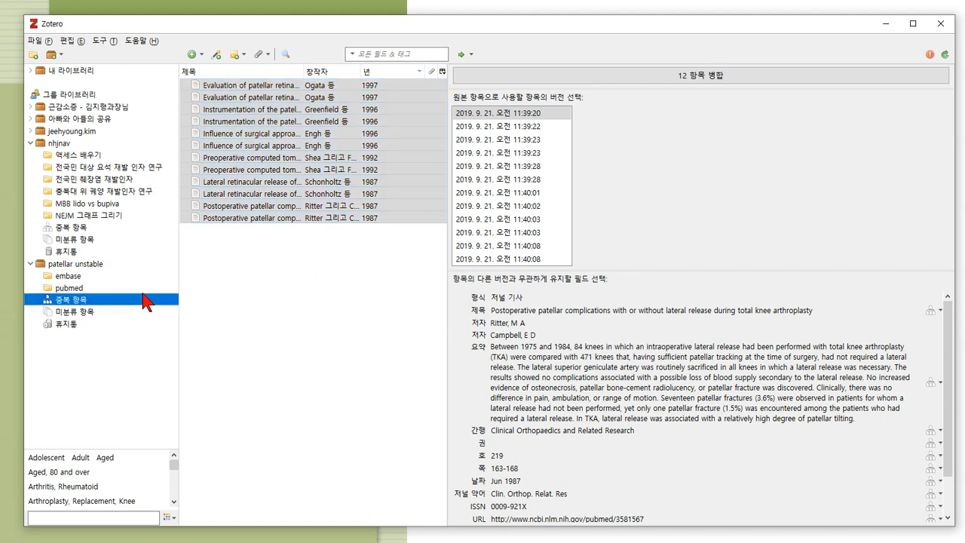
right_click(268, 183)
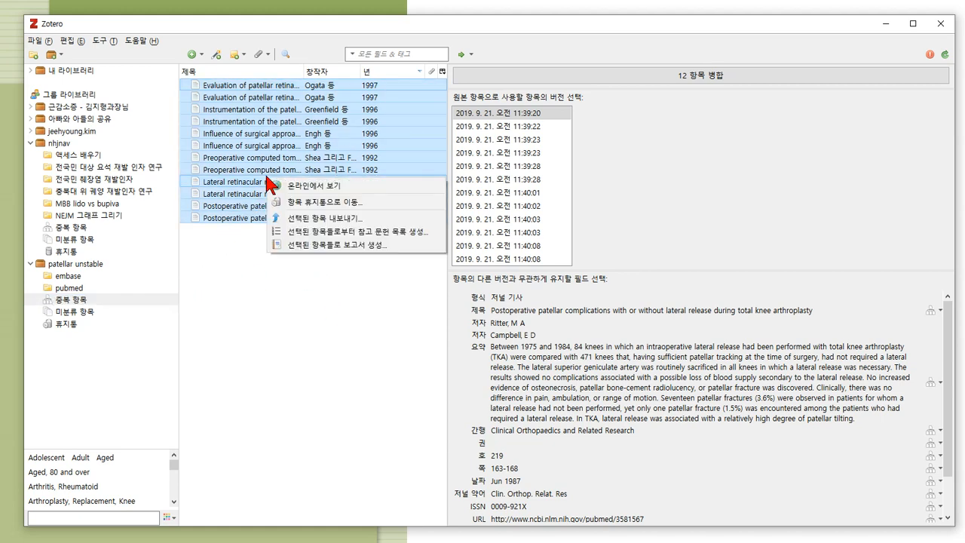
left_click(324, 232)
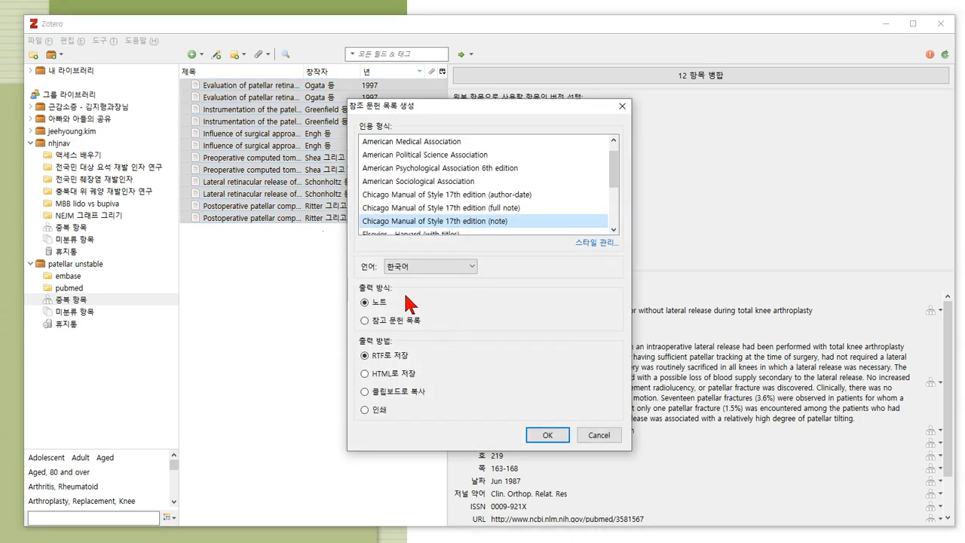
left_click(547, 436)
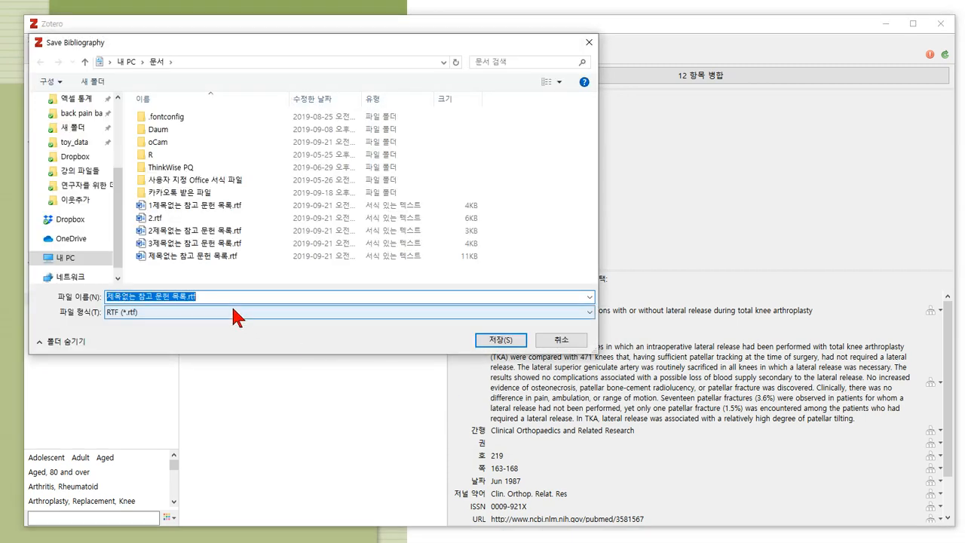
key("Home")
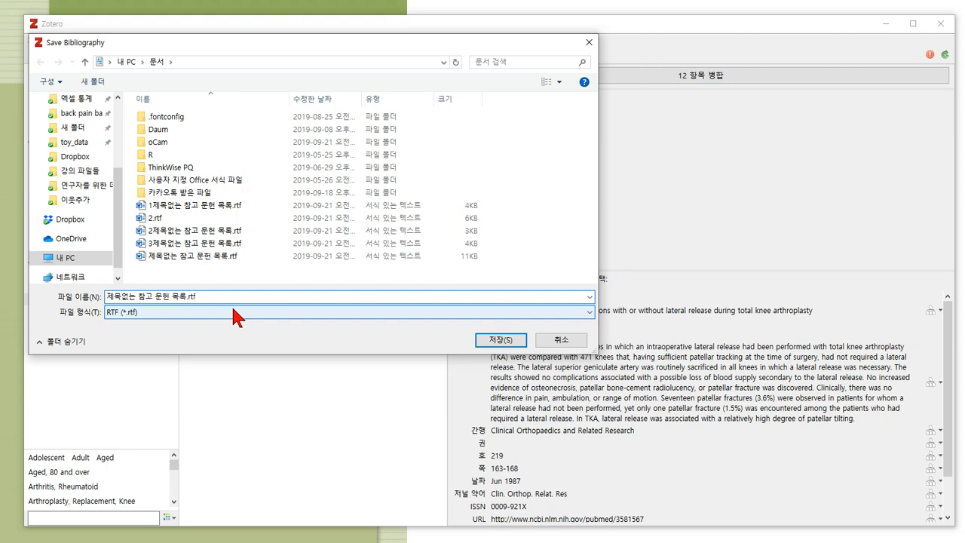
type("5")
key("Return")
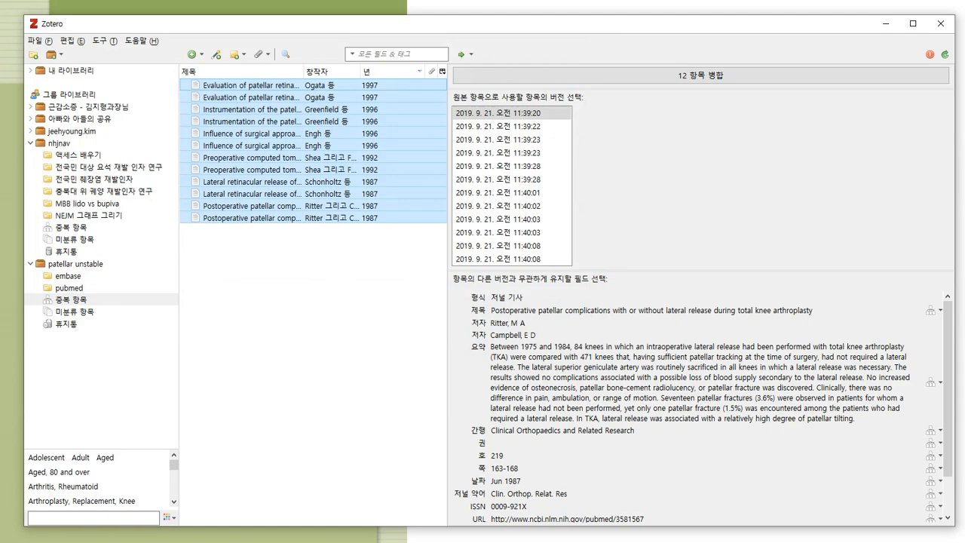
Switch to File Explorer, open "5제목없는 참고 문헌 목록.rtf" from the Documents folder and review its listed references
left_click(415, 542)
left_click(480, 530)
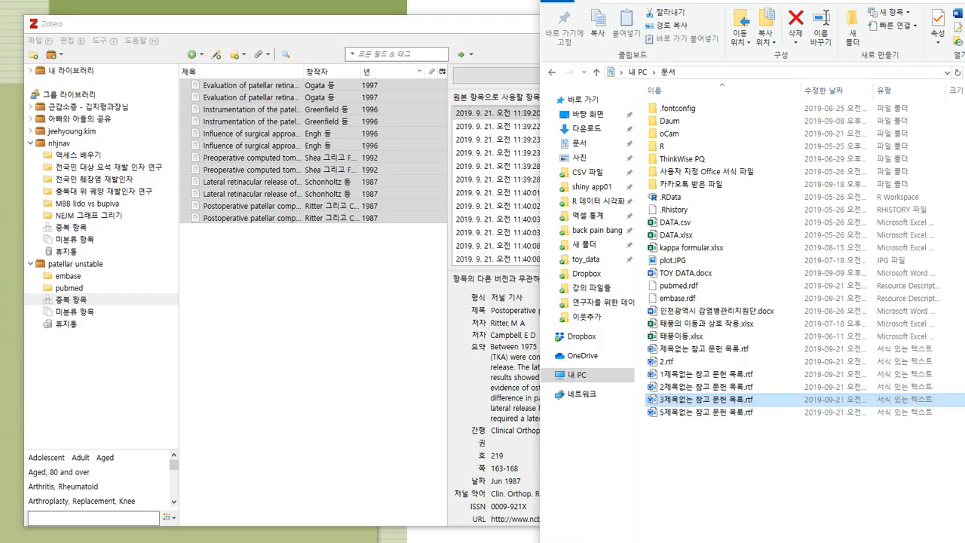
left_click(681, 413)
double_click(680, 412)
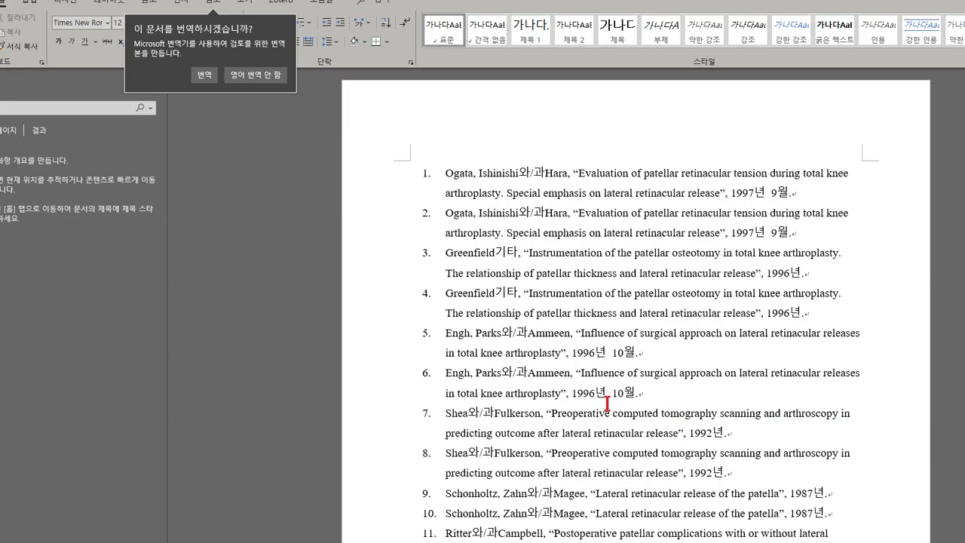
scroll(606, 403, "down", 2)
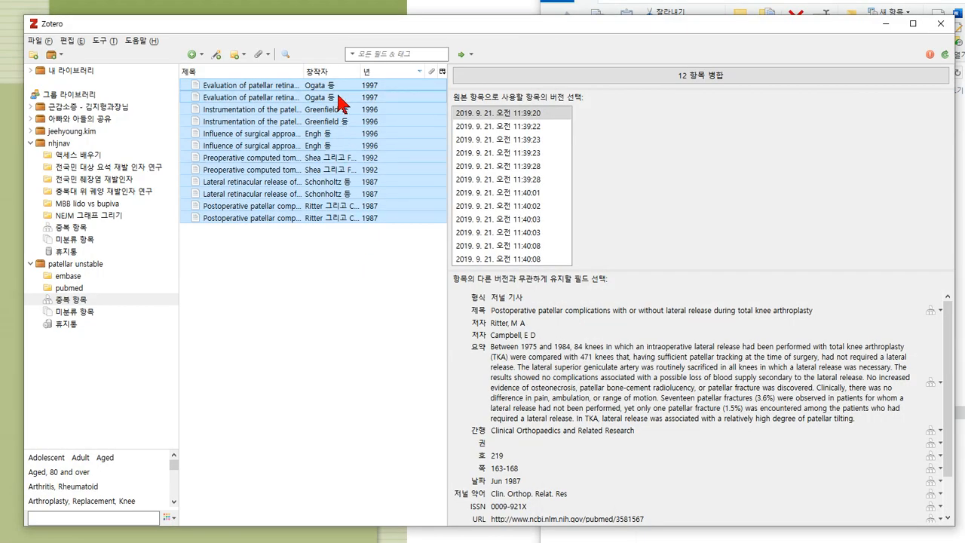
Return to Zotero and merge the two "Evaluation of patellar retinacular tension during total knee arthroplasty" duplicates
left_click(338, 97)
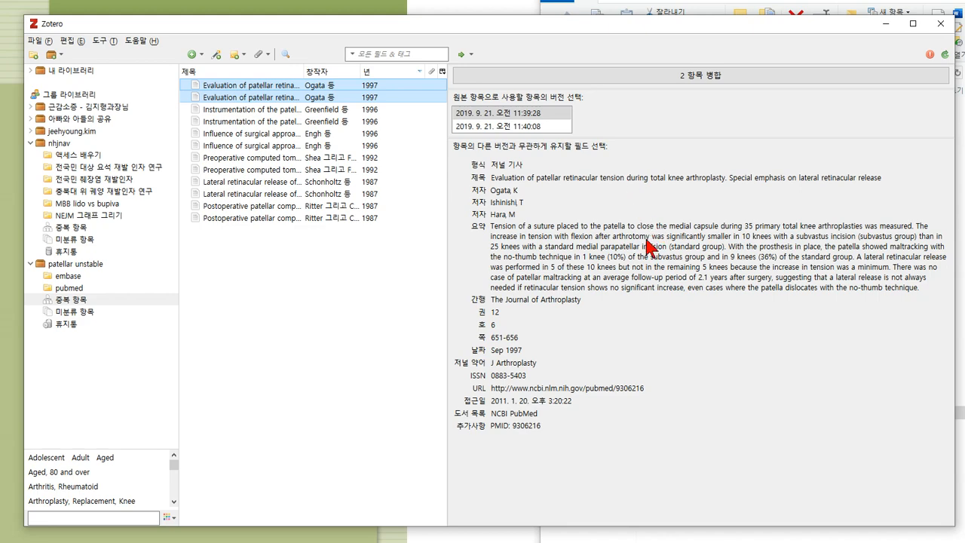
left_click(681, 78)
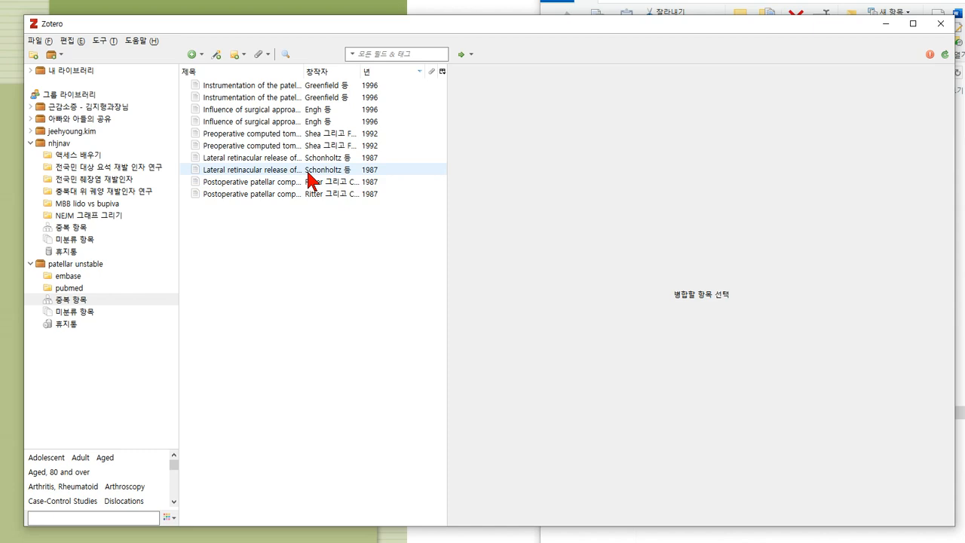
Merge the two "Postoperative patellar complications" duplicates, keeping pages 163-168 and the date Jun 1987
left_click(310, 183)
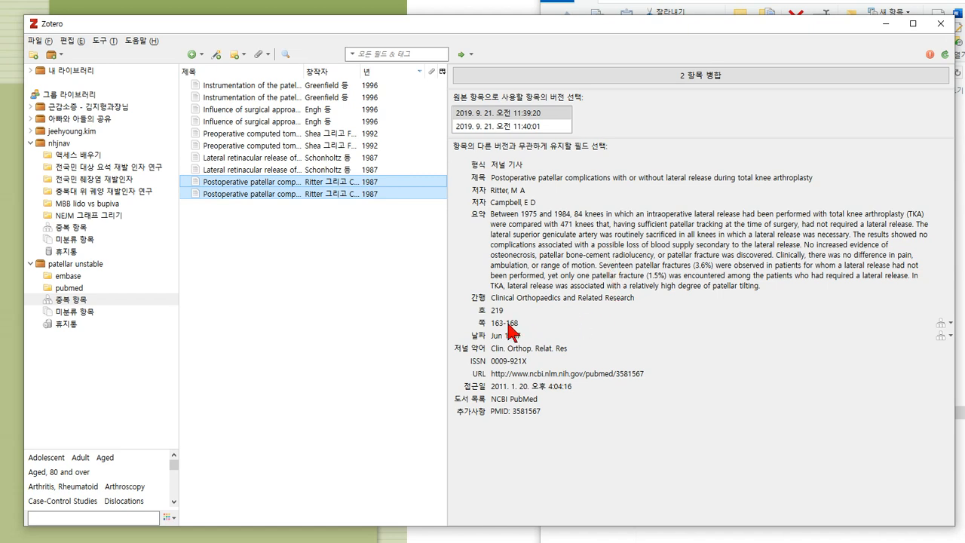
left_click(941, 325)
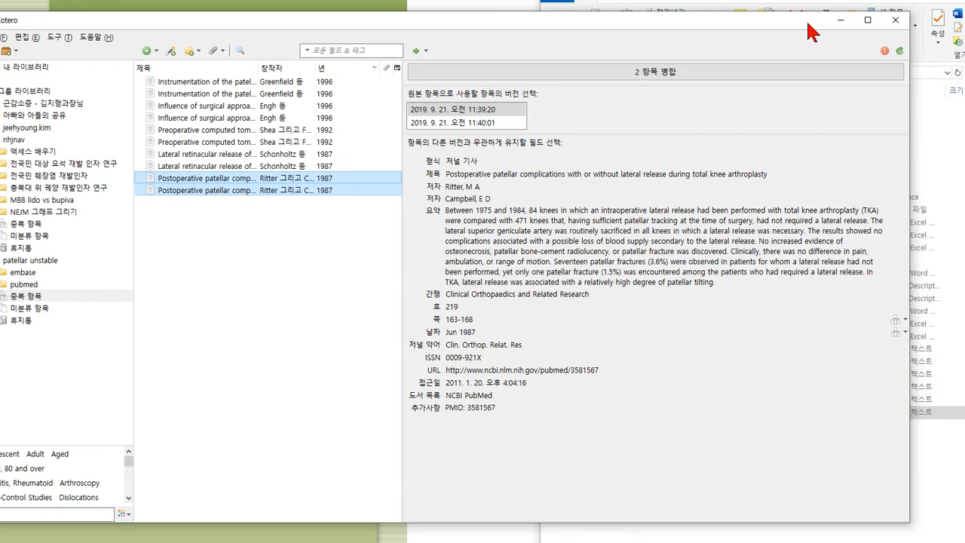
mouse_move(857, 28)
left_mouse_down()
mouse_move(784, 25)
mouse_move(842, 27)
left_mouse_up()
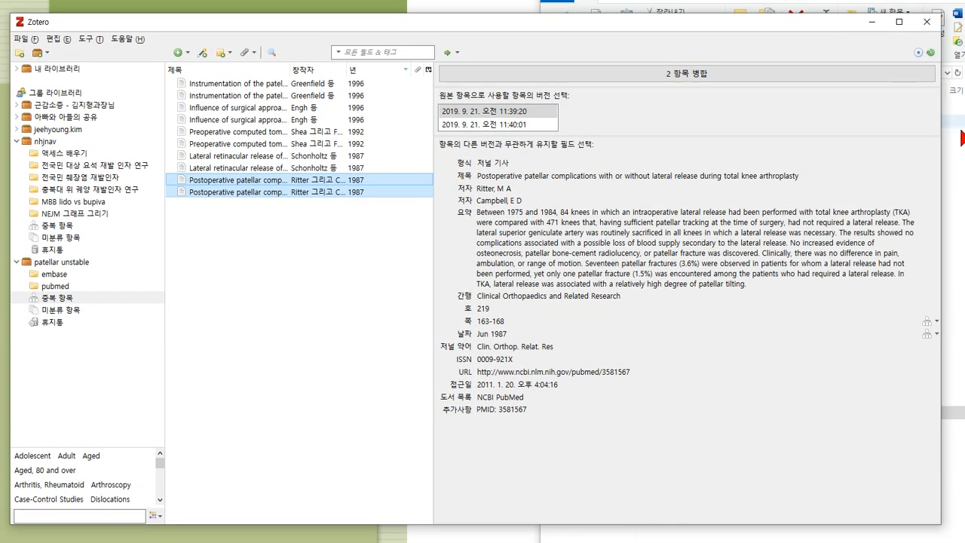
left_click_drag(940, 152, 904, 152)
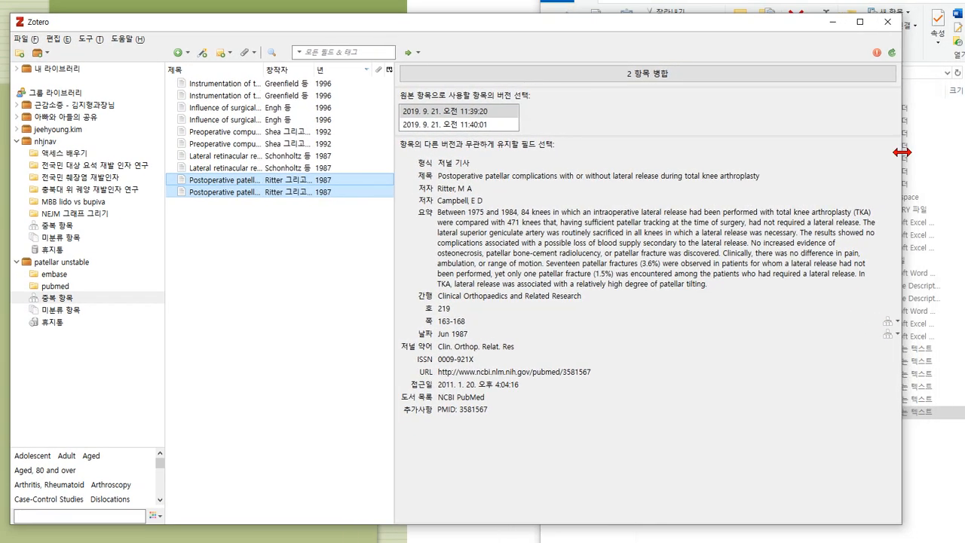
left_click(891, 321)
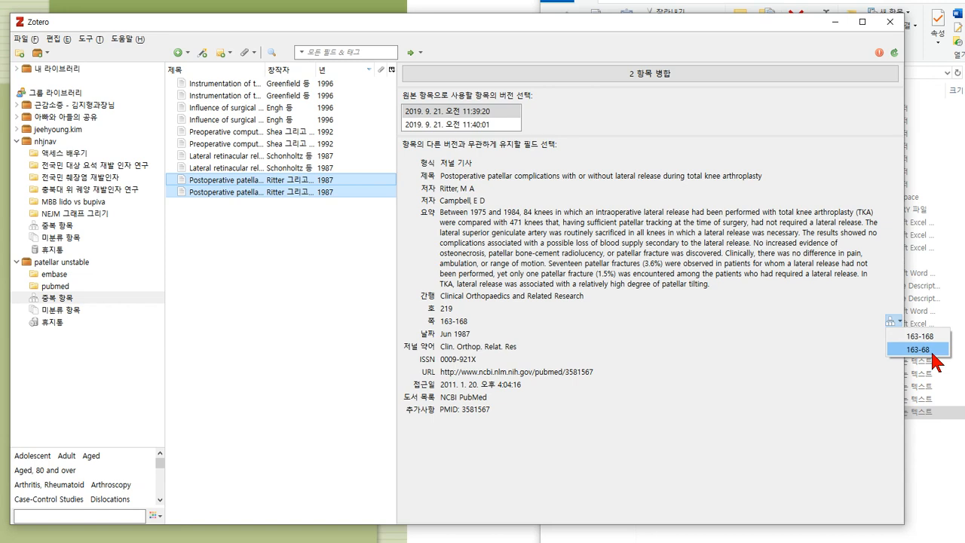
left_click(919, 337)
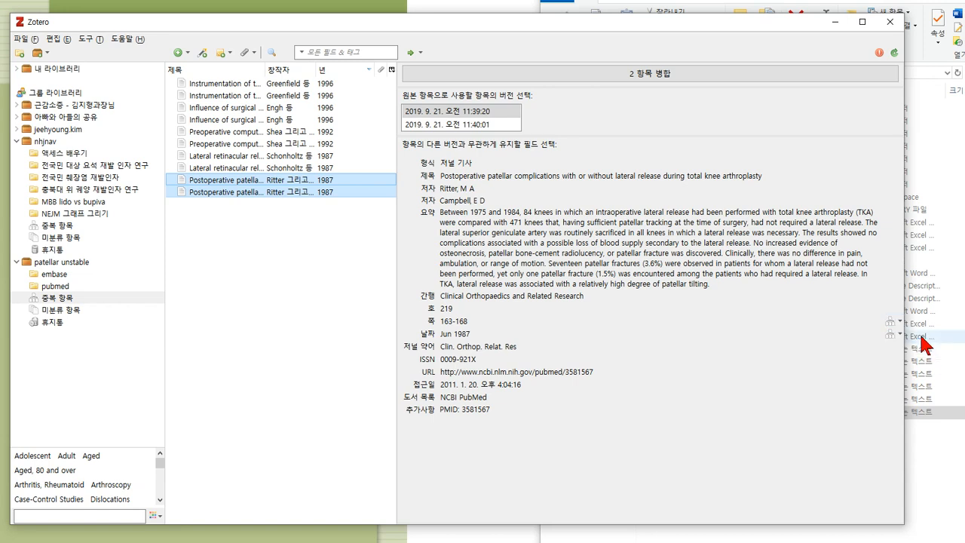
left_click(893, 324)
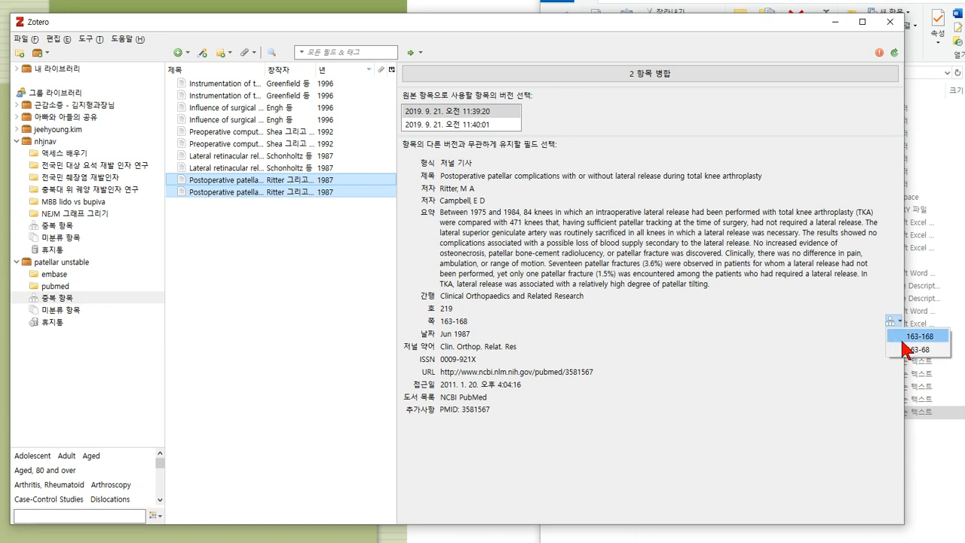
left_click(902, 342)
left_click(890, 333)
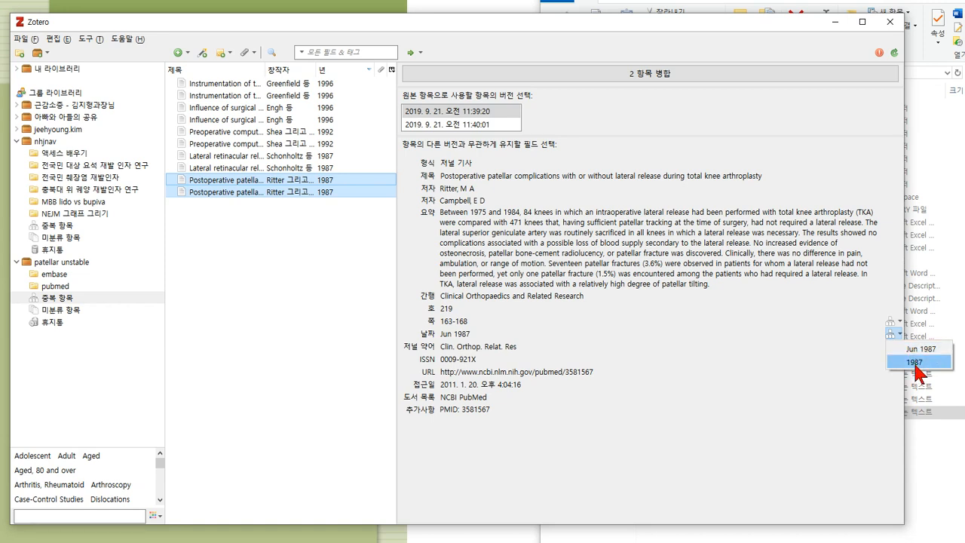
left_click(895, 342)
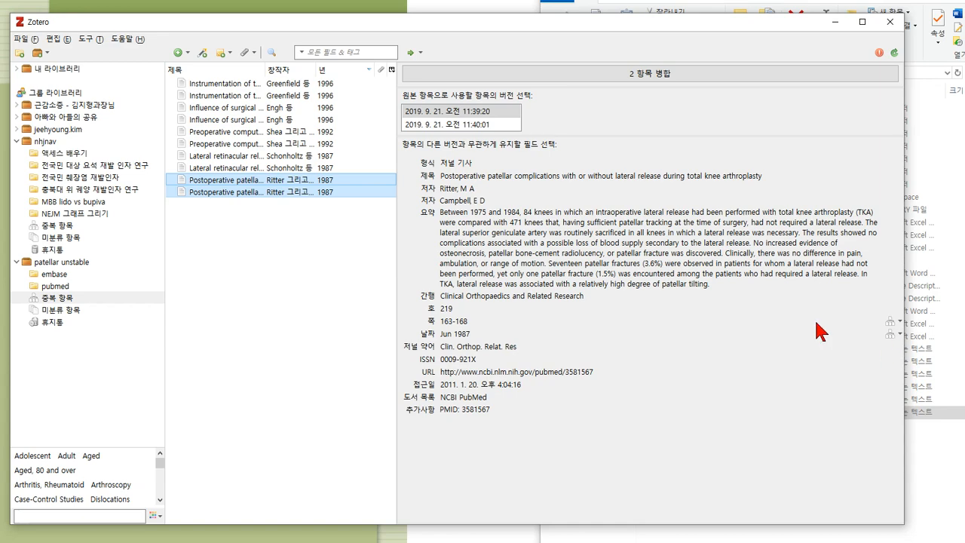
left_click(654, 73)
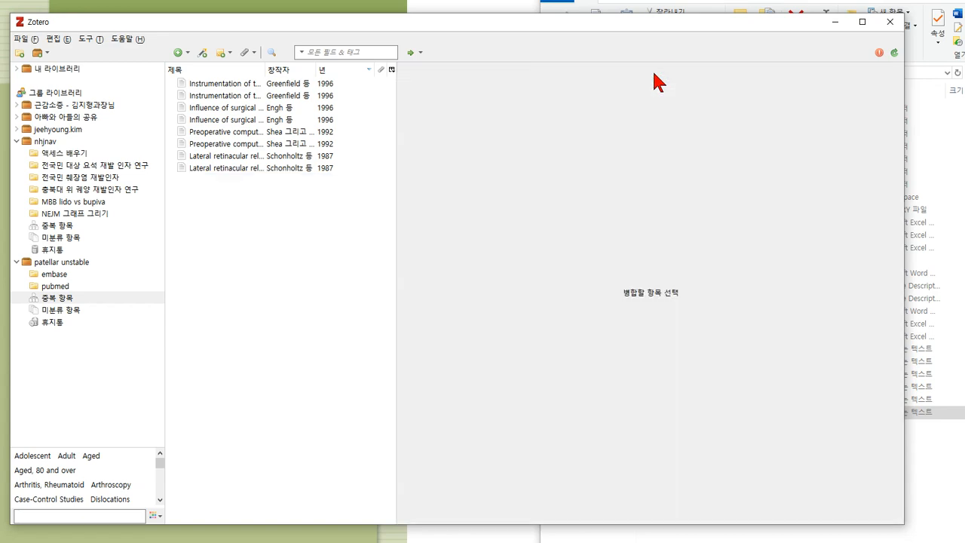
Review the merge details of the "Lateral retinacular release of the patella", "Preoperative computed tomography scanning" and "Influence of surgical approach" duplicate pairs
left_click(299, 168)
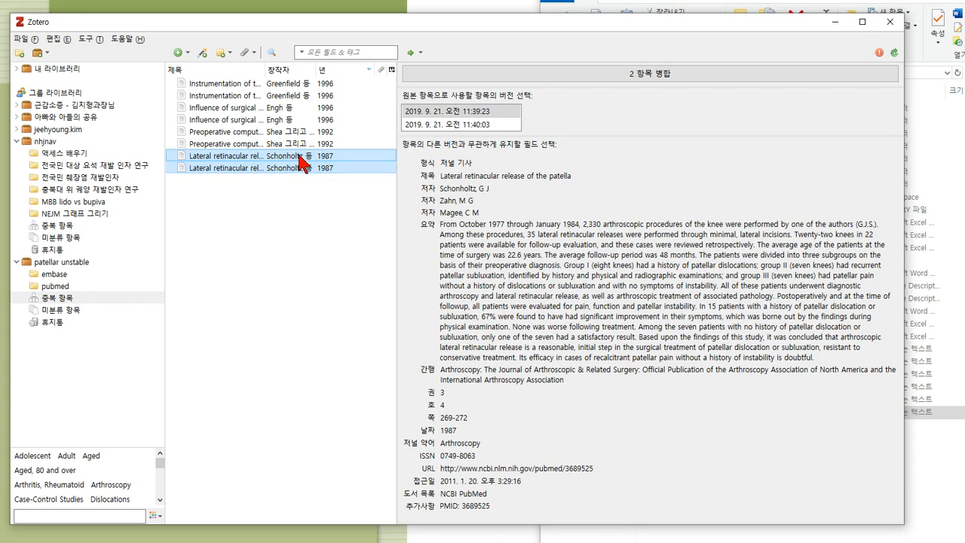
left_click(300, 142)
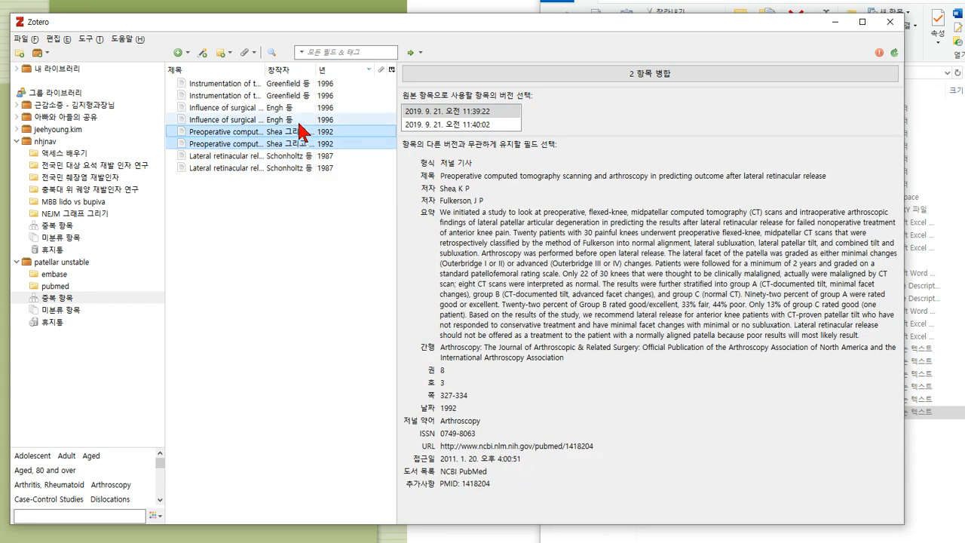
left_click(299, 120)
Merge the two "Instrumentation of the patellar osteotomy in total knee arthroplasty" duplicates, keeping pages 129-132
left_click(302, 96)
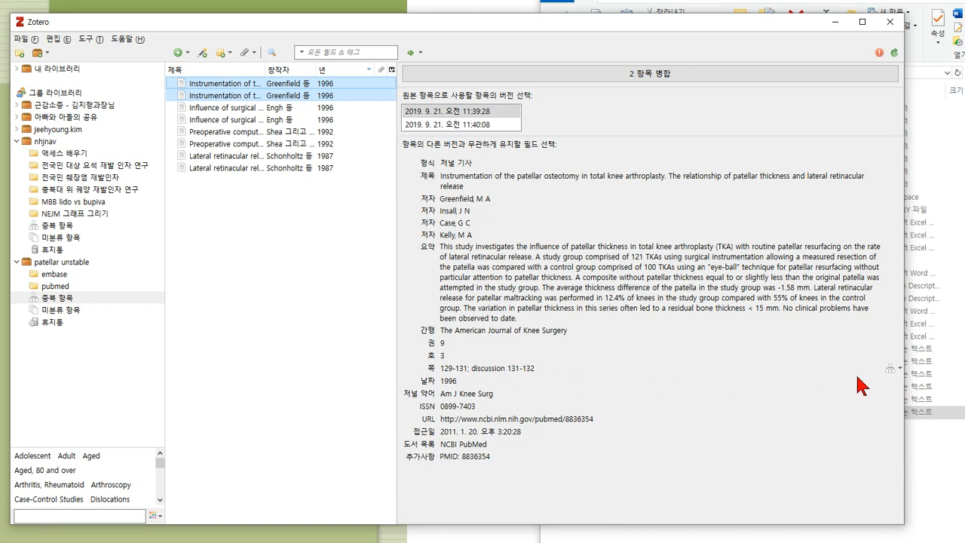
left_click(892, 369)
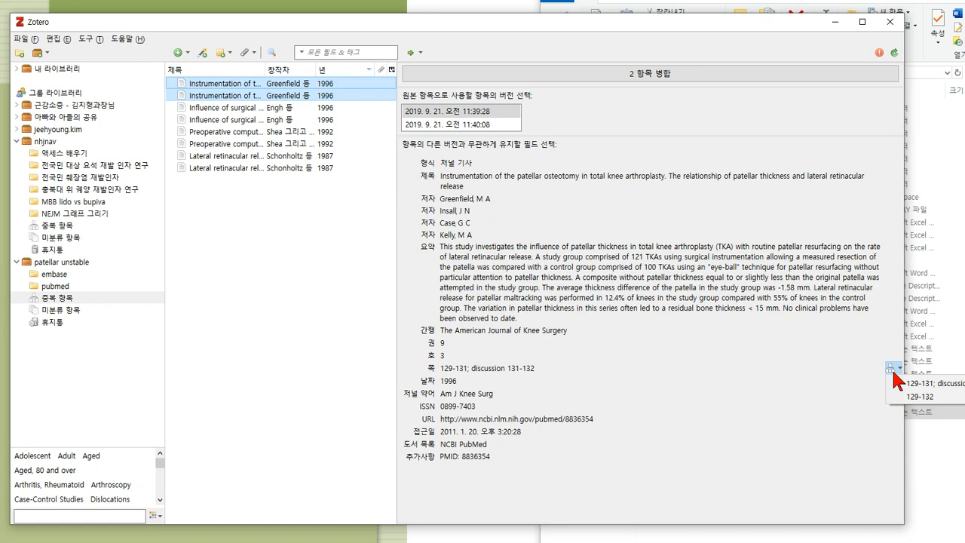
left_click(908, 358)
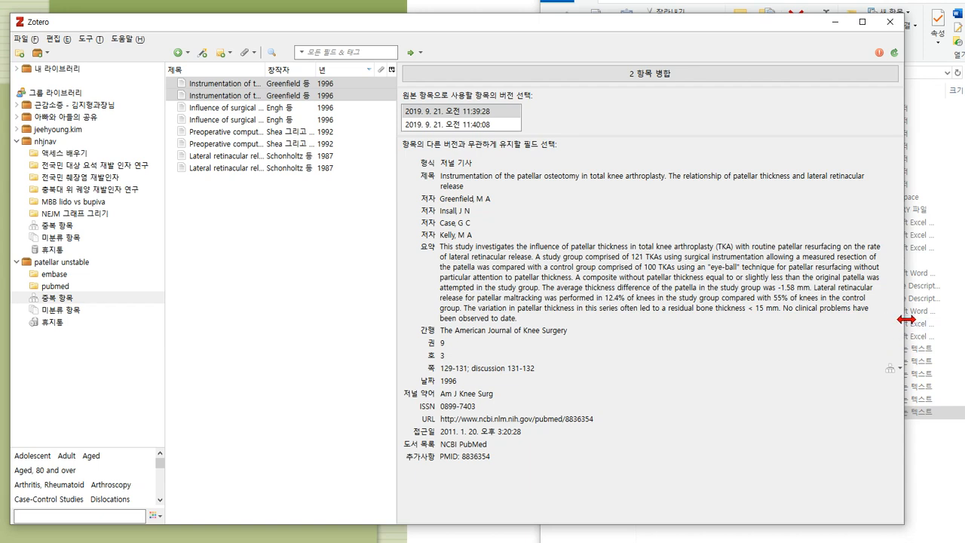
left_click_drag(905, 320, 815, 320)
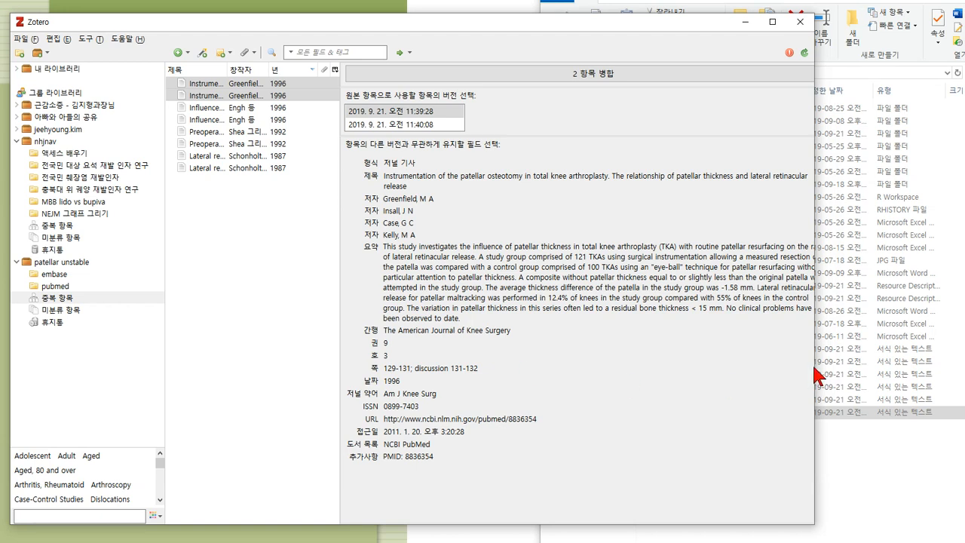
left_click_drag(814, 367, 880, 367)
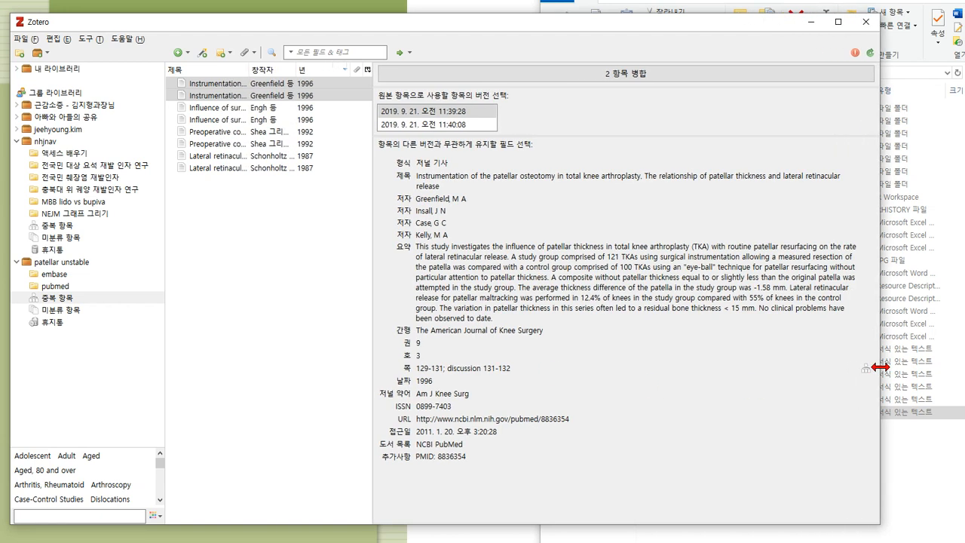
left_click(869, 368)
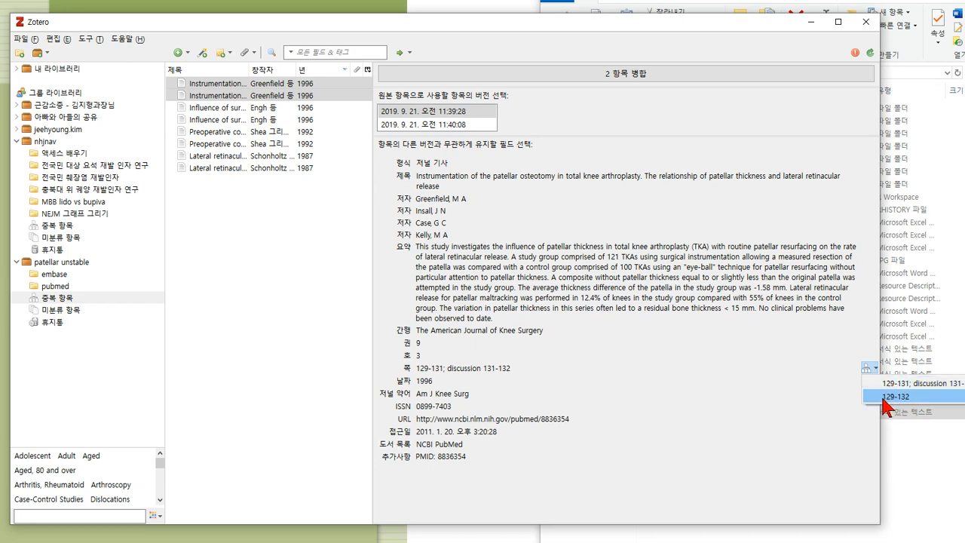
left_click(884, 398)
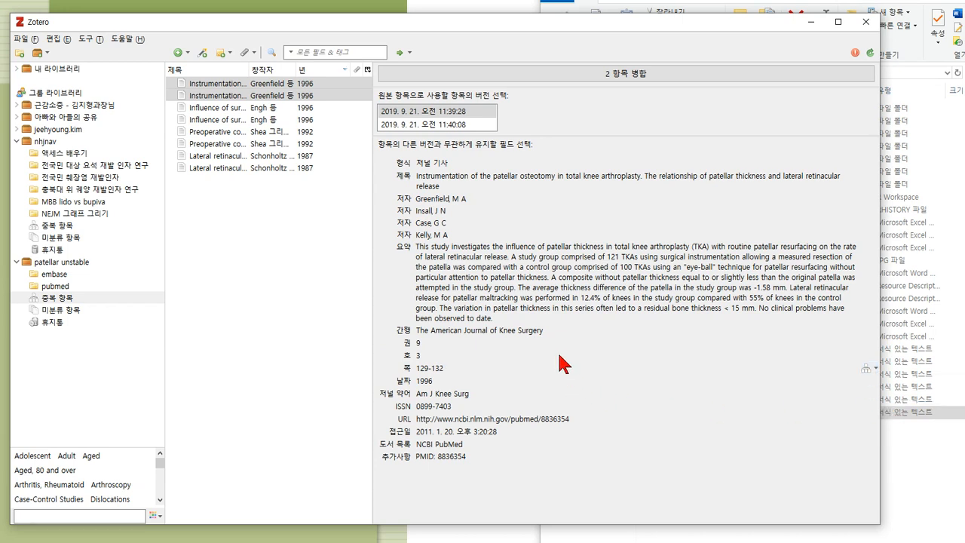
left_click(629, 72)
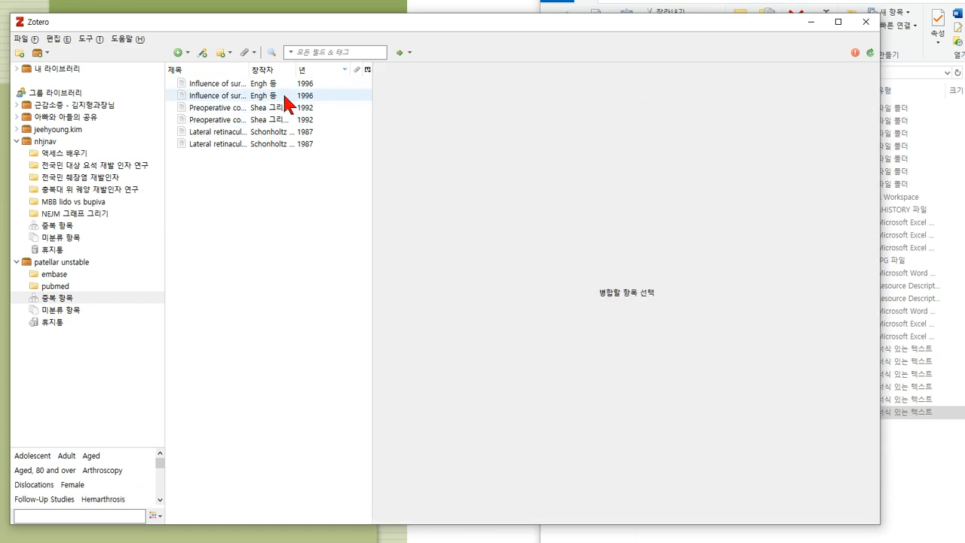
Merge the two "Influence of surgical approach on lateral retinacular releases" duplicates and the two "Preoperative computed tomography scanning and arthroscopy" duplicates
left_click(284, 95)
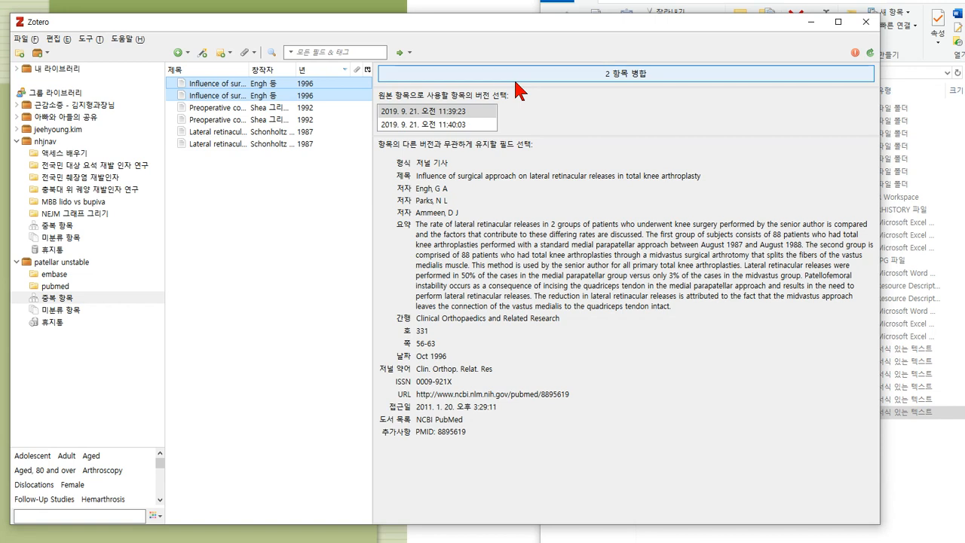
left_click(541, 75)
left_click(290, 82)
left_click(509, 74)
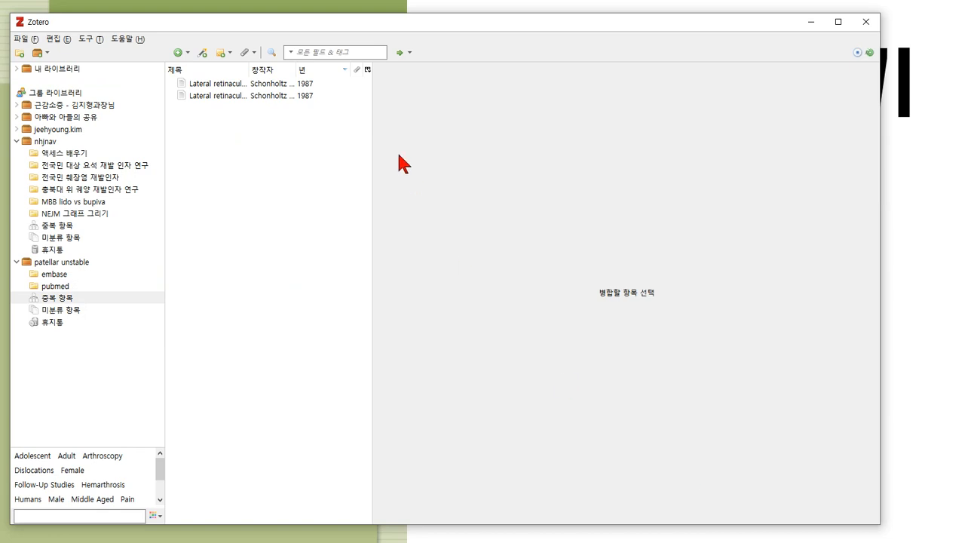
Select the two "Lateral retinacular release of the patella" duplicates and open the available actions for them
left_click(276, 95)
right_click(277, 96)
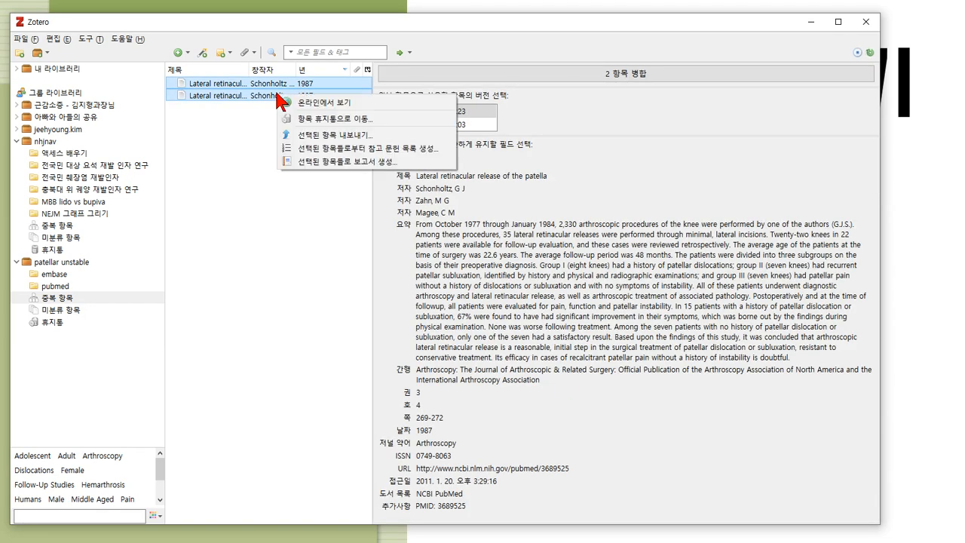